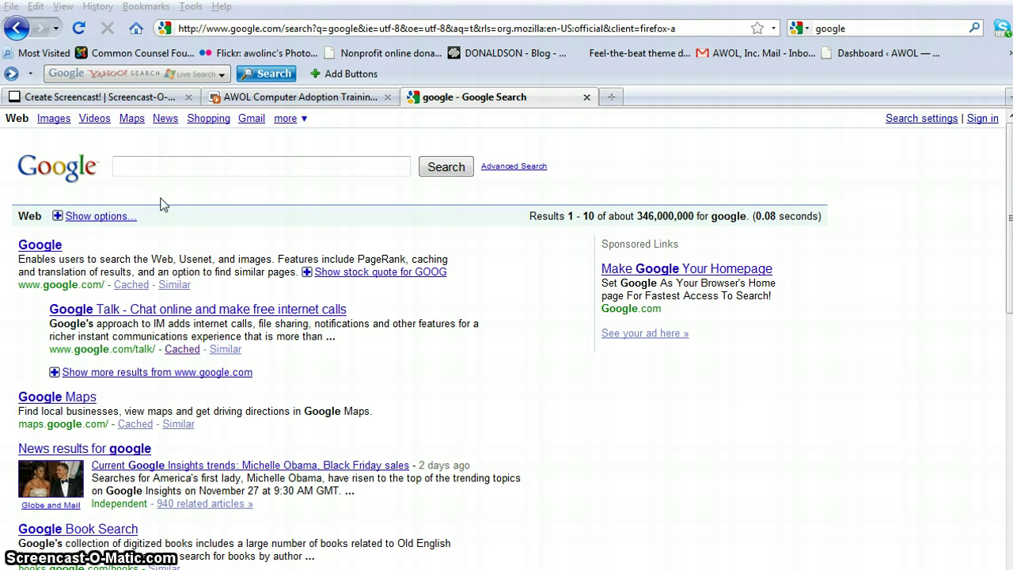
# Step: Replace the Firefox address with mail.awolmail.com and load the AWOL E-Mail sign-in page
pyautogui.click(674, 28)
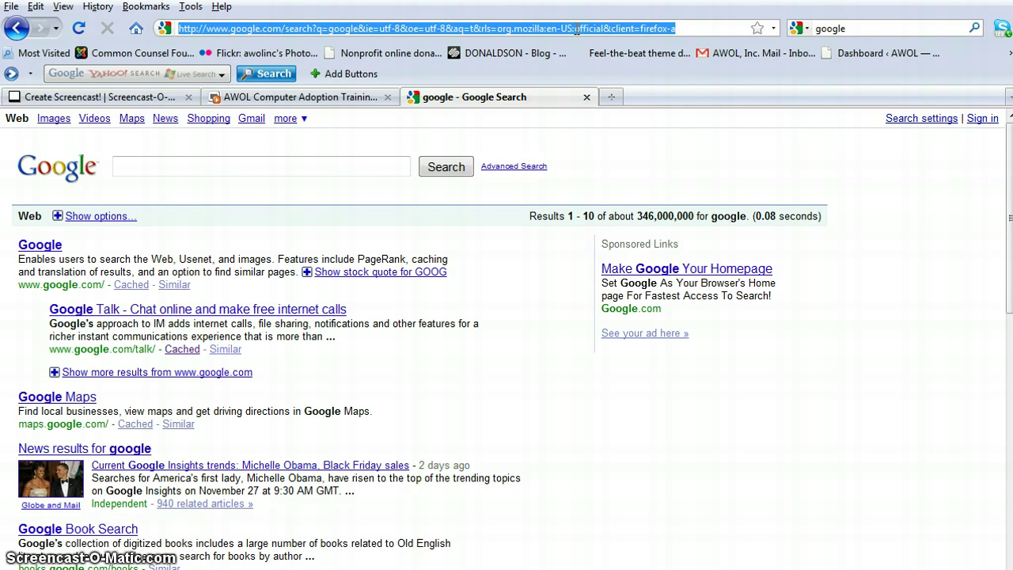
pyautogui.press('BackSpace')
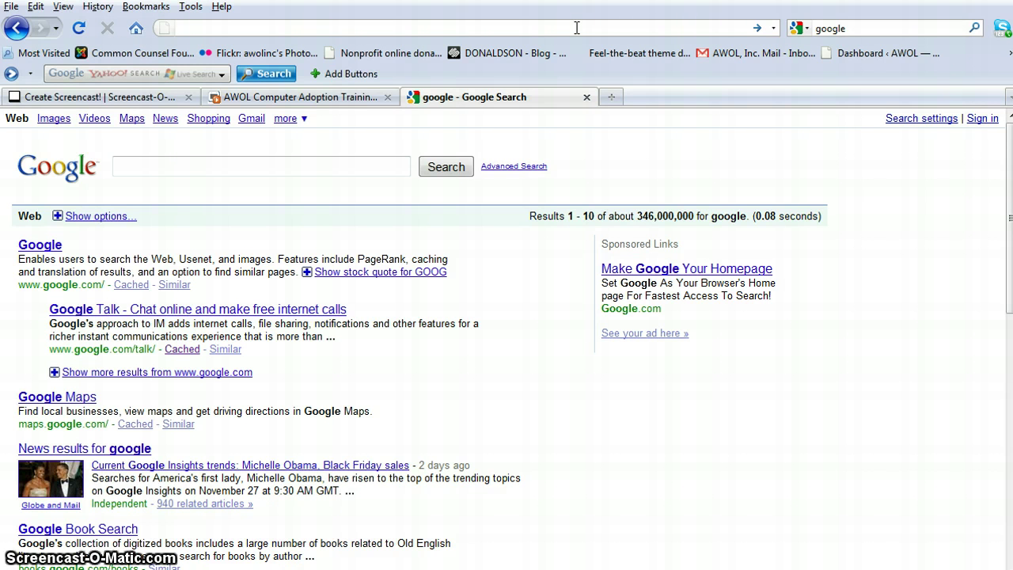
pyautogui.write('mail.')
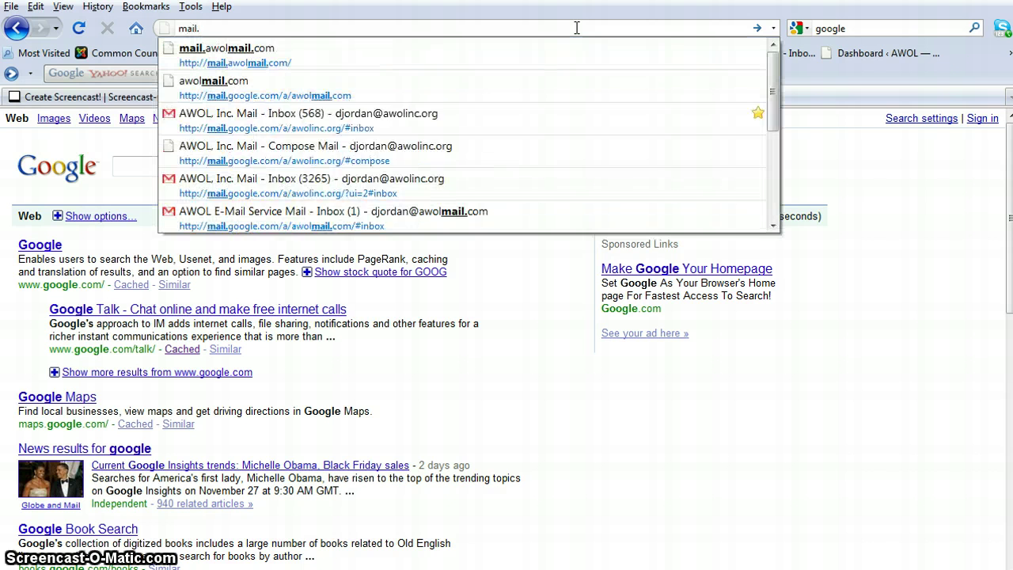
pyautogui.write('awol')
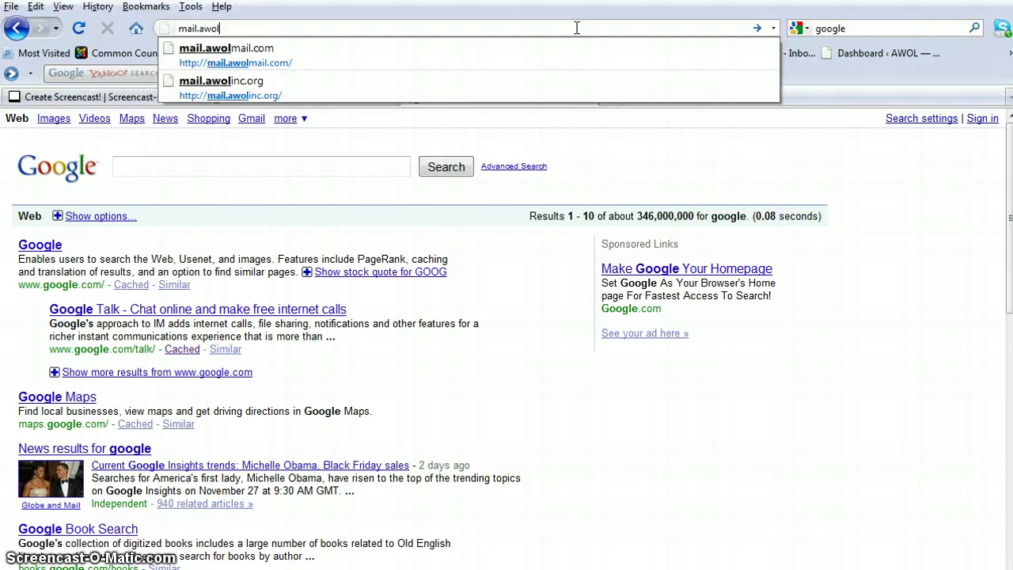
pyautogui.write('mail.com')
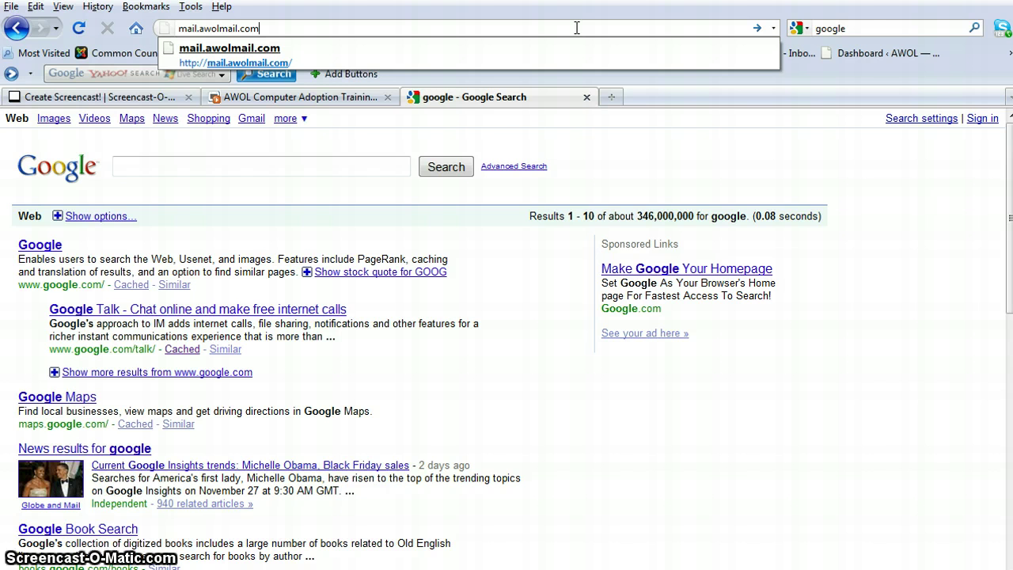
pyautogui.press('Return')
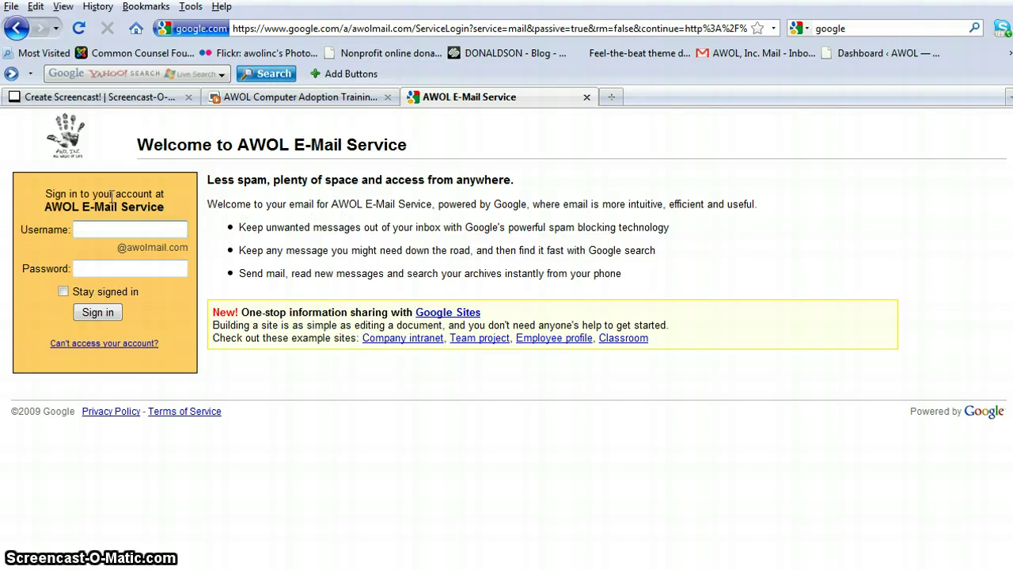
# Step: Sign in with the saved username and the re-entered account password
pyautogui.click(93, 228)
pyautogui.click(91, 228)
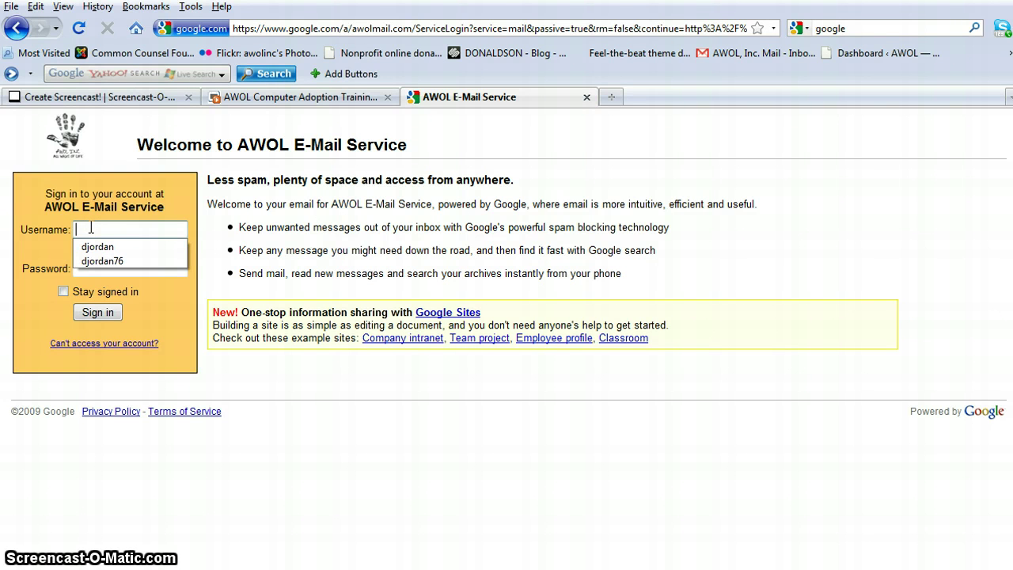
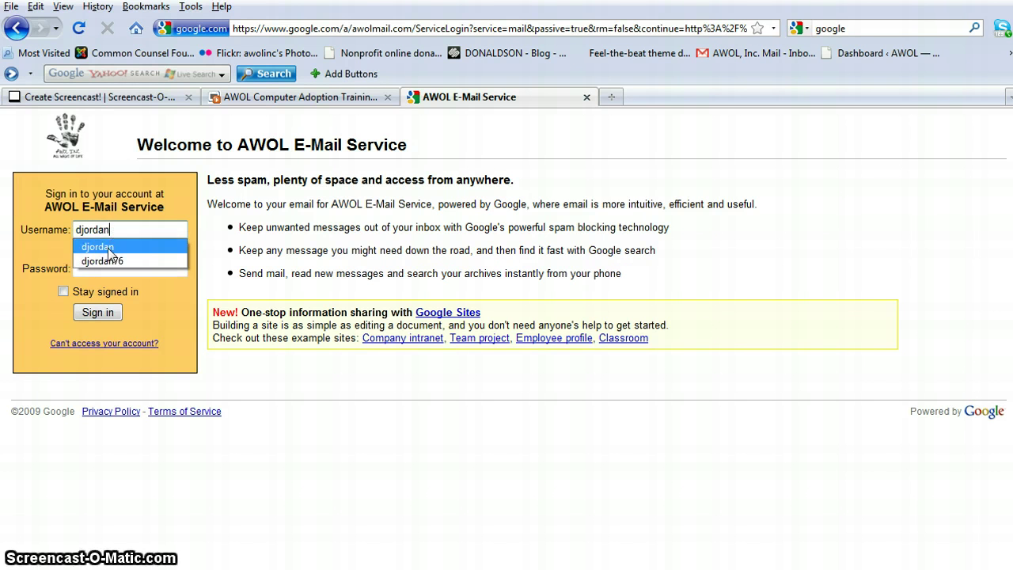
pyautogui.click(97, 246)
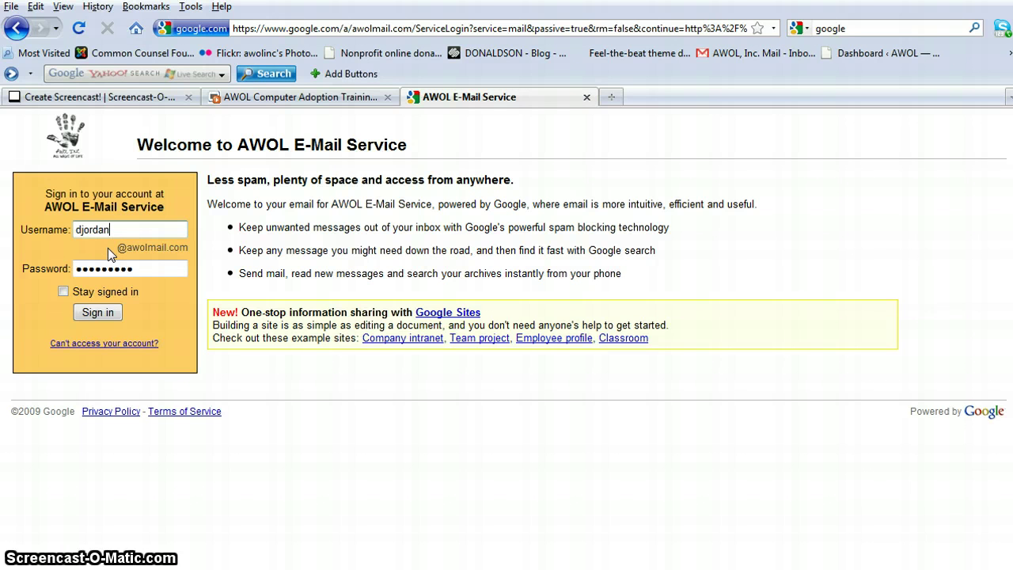
pyautogui.click(141, 268)
pyautogui.press('BackSpace')
pyautogui.press('BackSpace')
pyautogui.press('BackSpace')
pyautogui.press('BackSpace')
pyautogui.press('BackSpace')
pyautogui.press('BackSpace')
pyautogui.press('BackSpace')
pyautogui.press('BackSpace')
pyautogui.press('BackSpace')
pyautogui.press('BackSpace')
pyautogui.write('p')
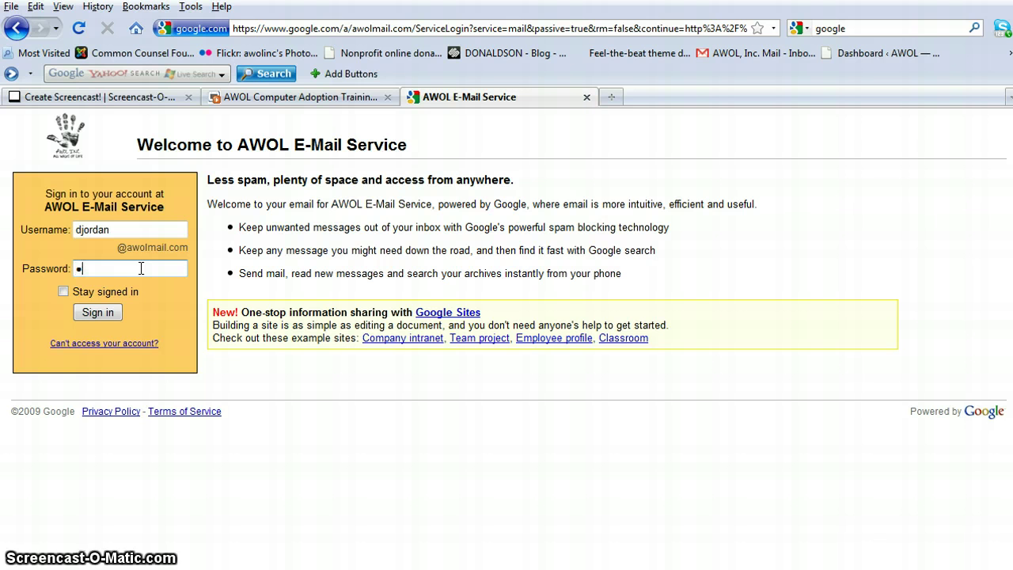
pyautogui.write('****')
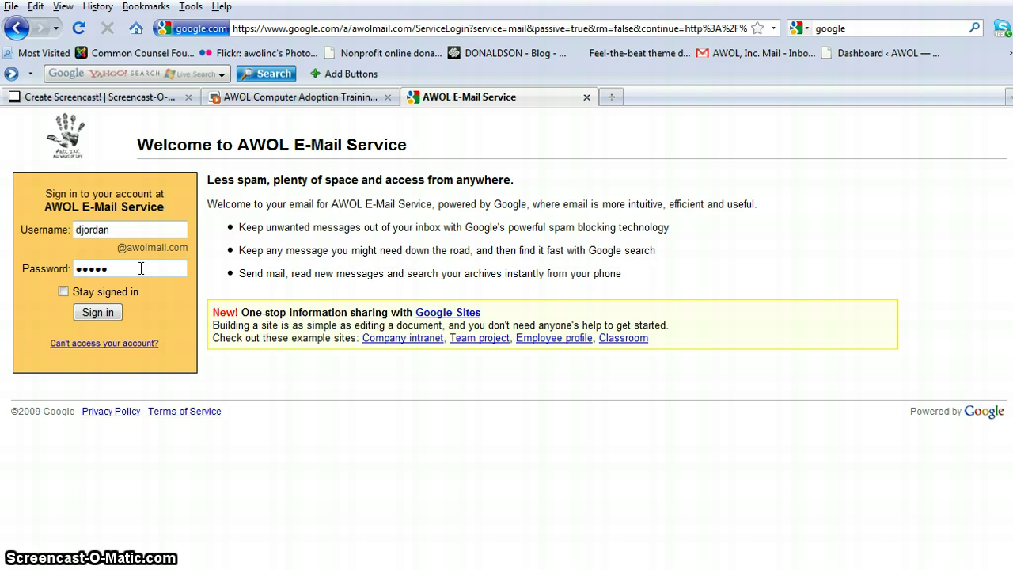
pyautogui.write('***')
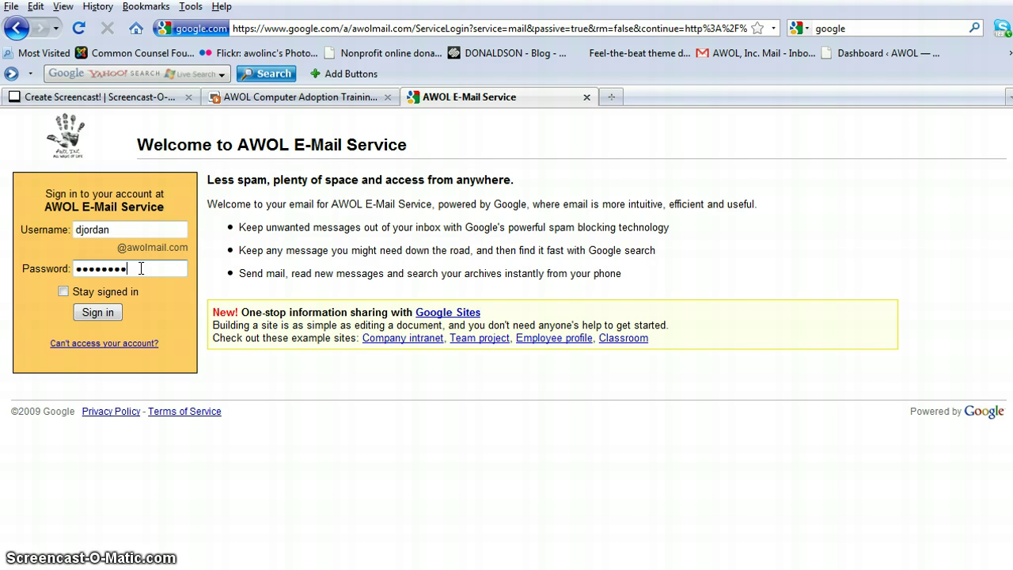
pyautogui.click(98, 313)
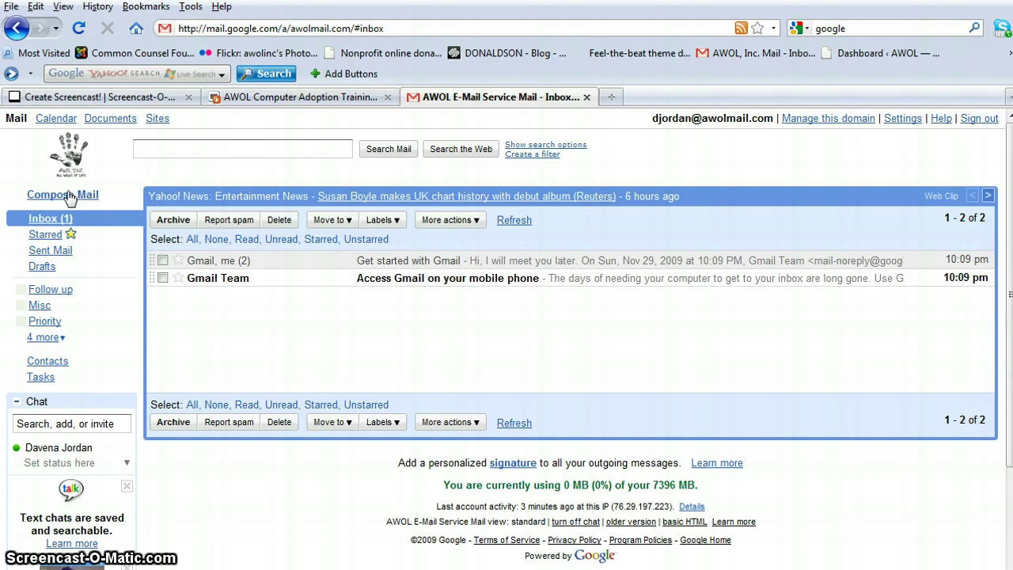
# Step: Start a new email and address it to the recipient's awolmail.com address from autocomplete
pyautogui.click(70, 197)
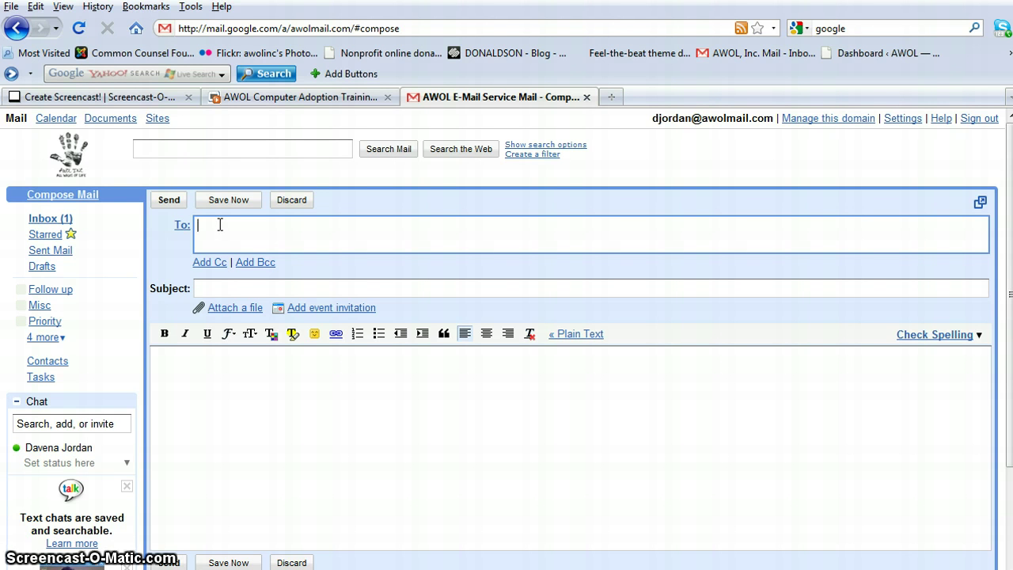
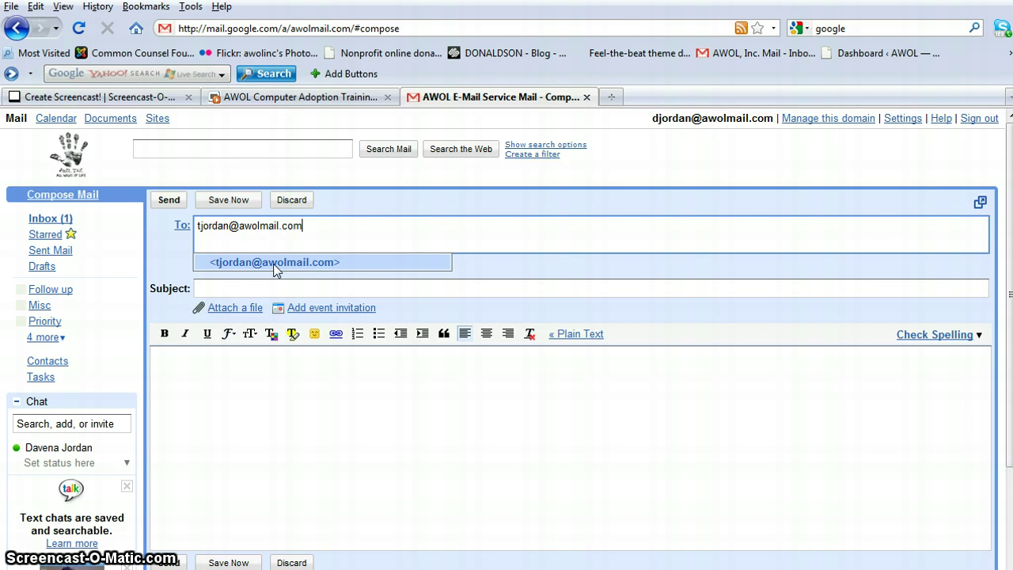
pyautogui.click(274, 263)
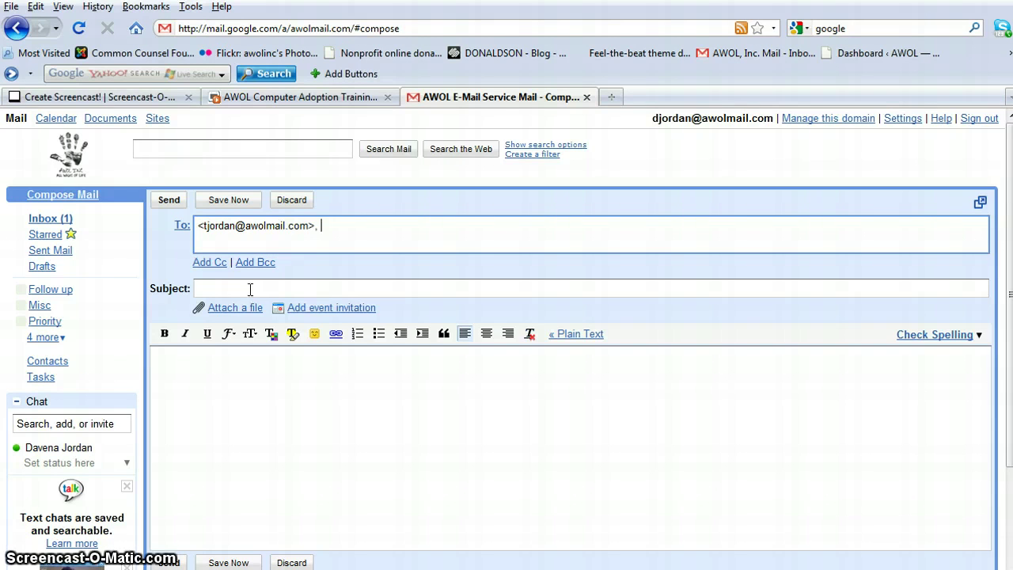
# Step: Enter 'Pick Up Kids' as the subject, accepting the suggestion, and move into the body
pyautogui.click(213, 286)
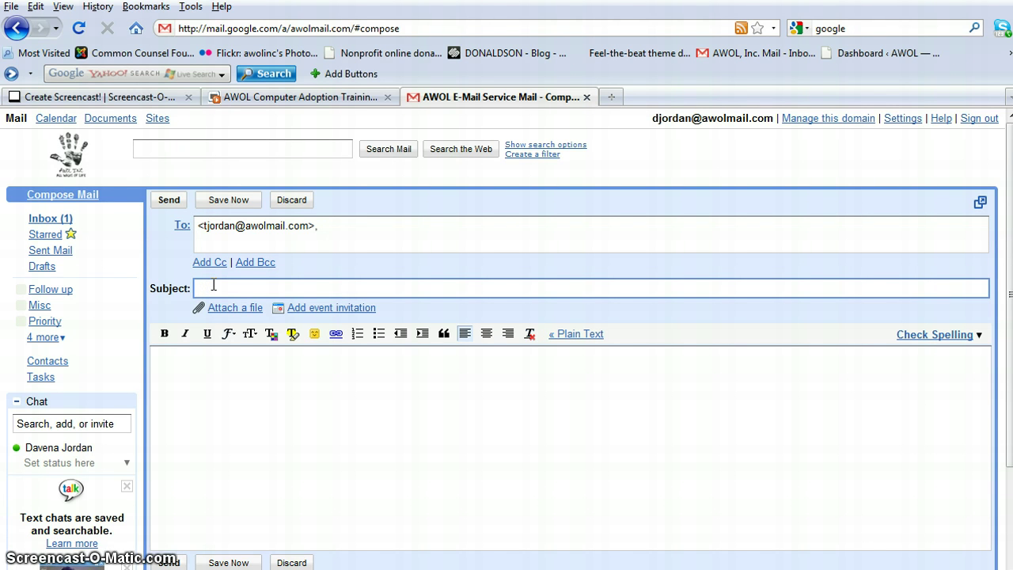
pyautogui.write('Pick')
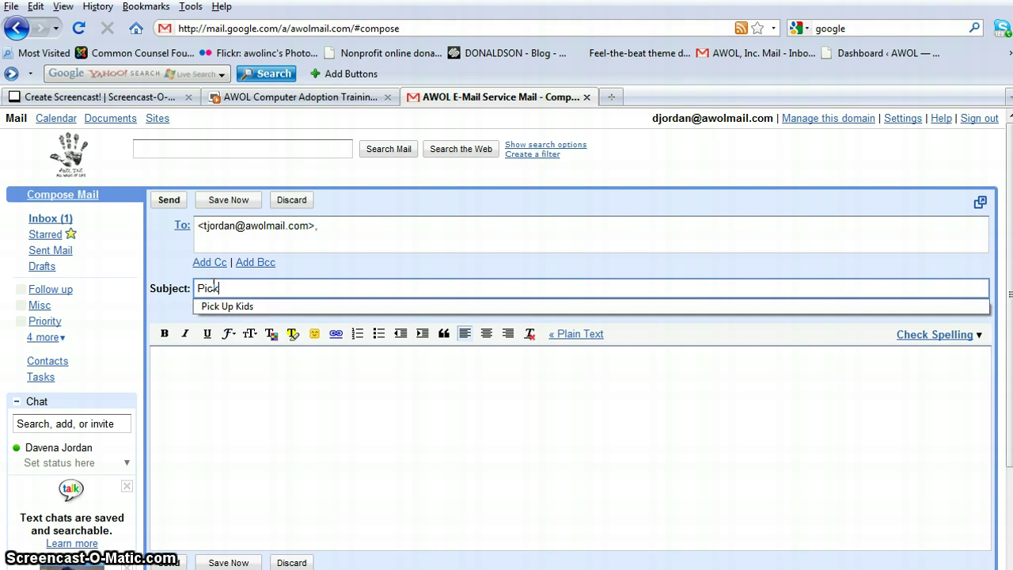
pyautogui.write(' Up Kids')
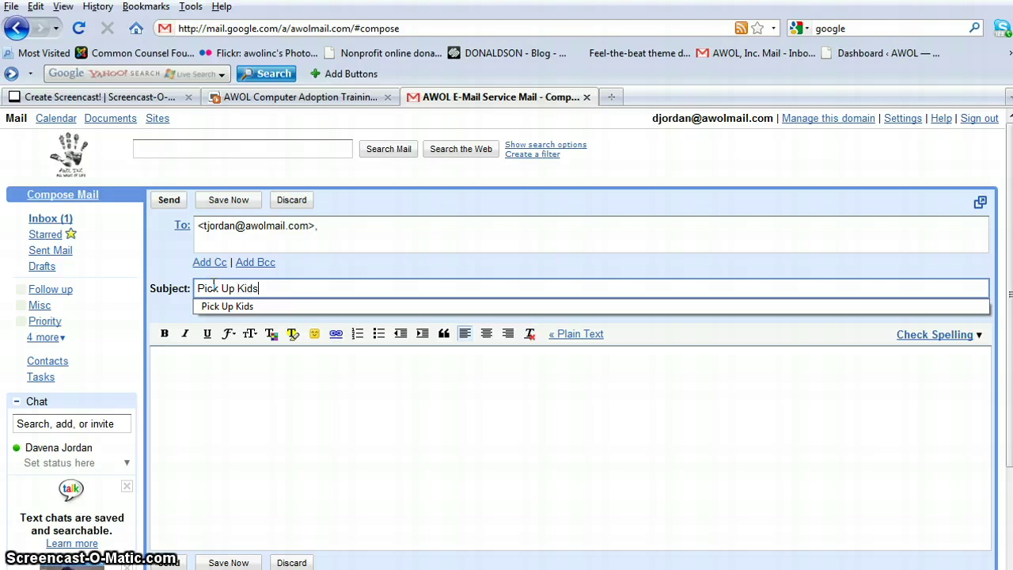
pyautogui.click(212, 310)
pyautogui.click(192, 378)
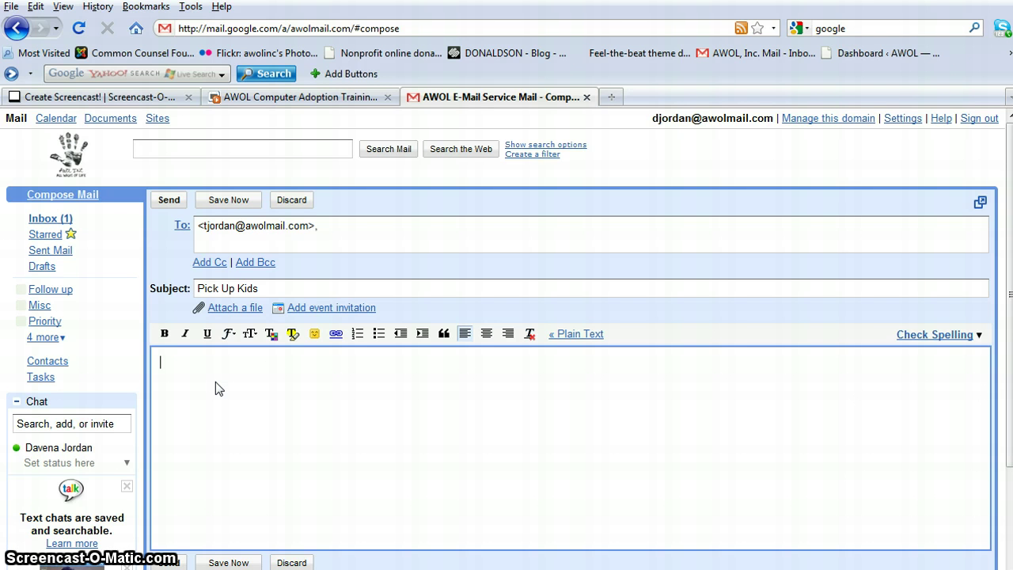
# Step: Write 'Hello,', a blank line, then 'I would like you to pick up kids at 5pm.'
pyautogui.write('Hello,')
pyautogui.press('Return')
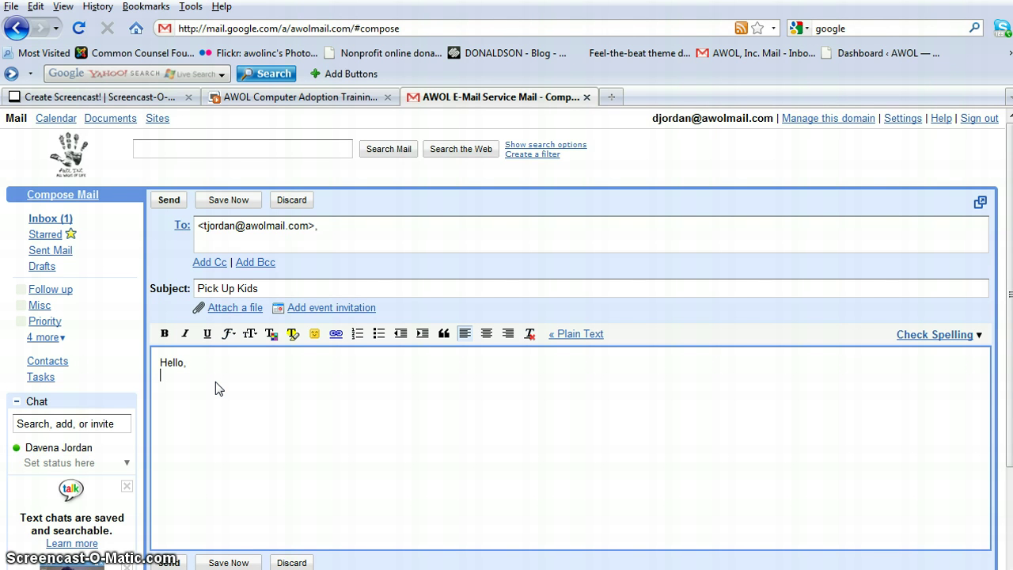
pyautogui.press('Return')
pyautogui.write('I would lik')
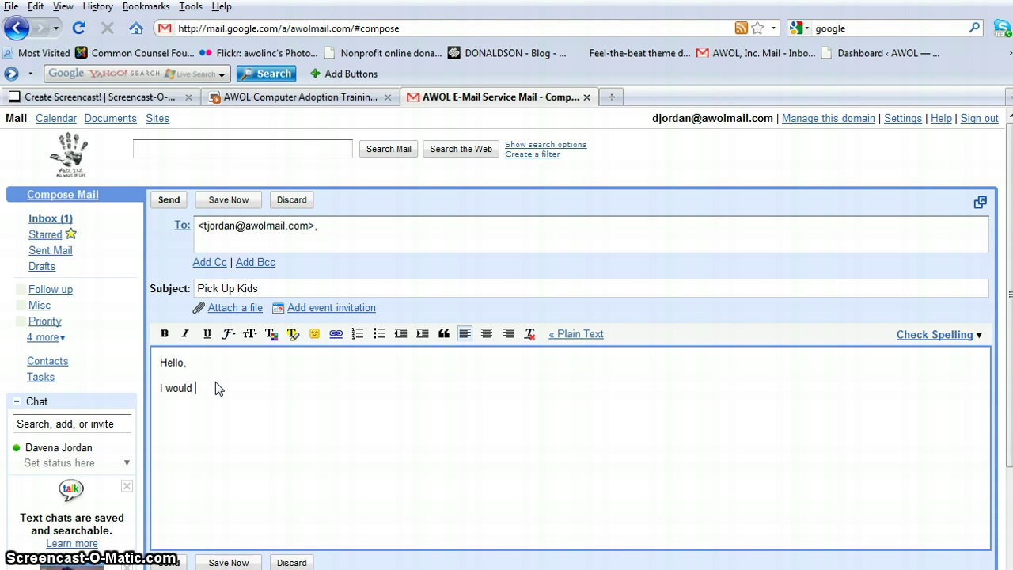
pyautogui.write('e')
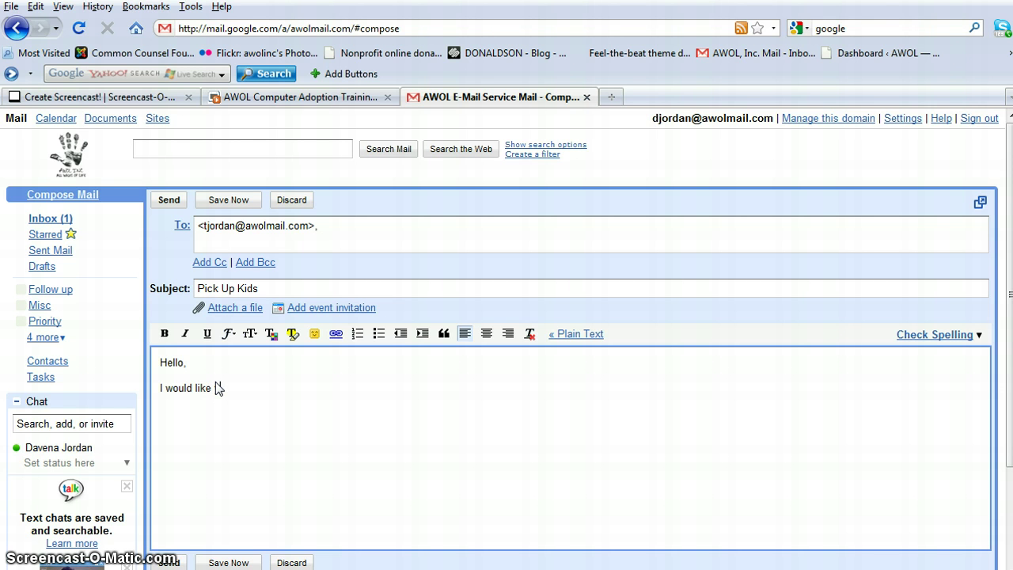
pyautogui.write('you to pick up kid')
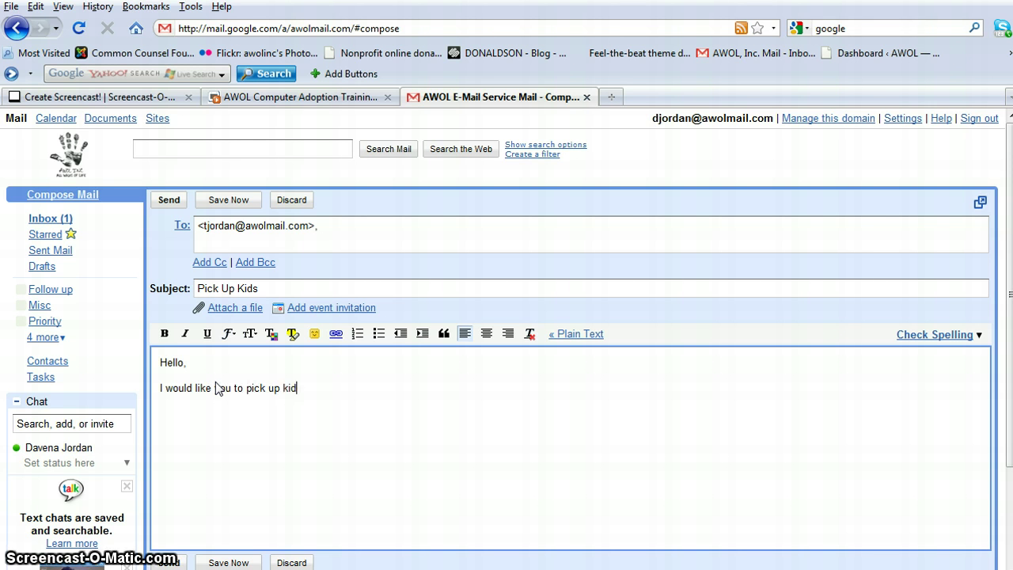
pyautogui.write('s at 5pm')
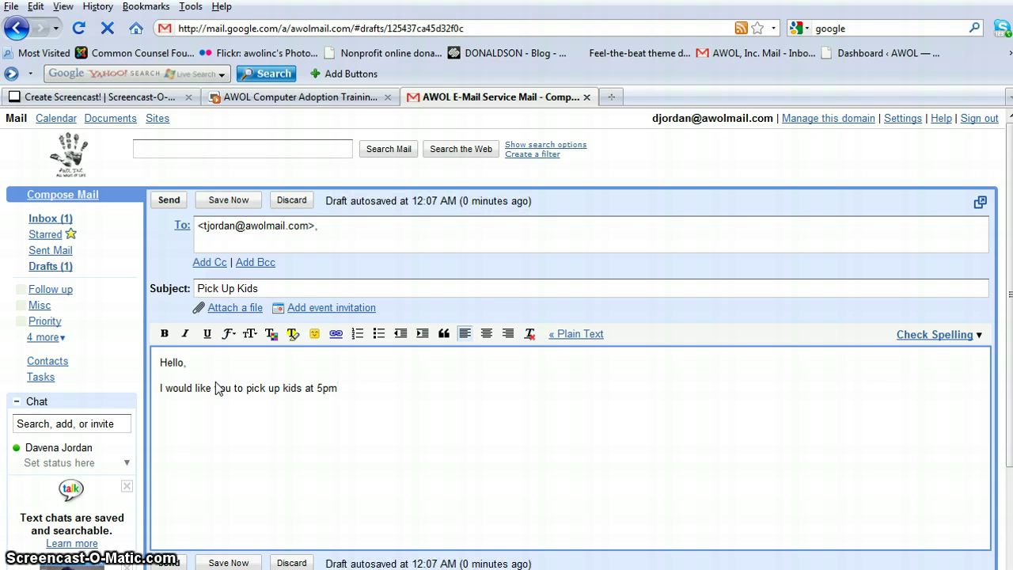
pyautogui.write('.')
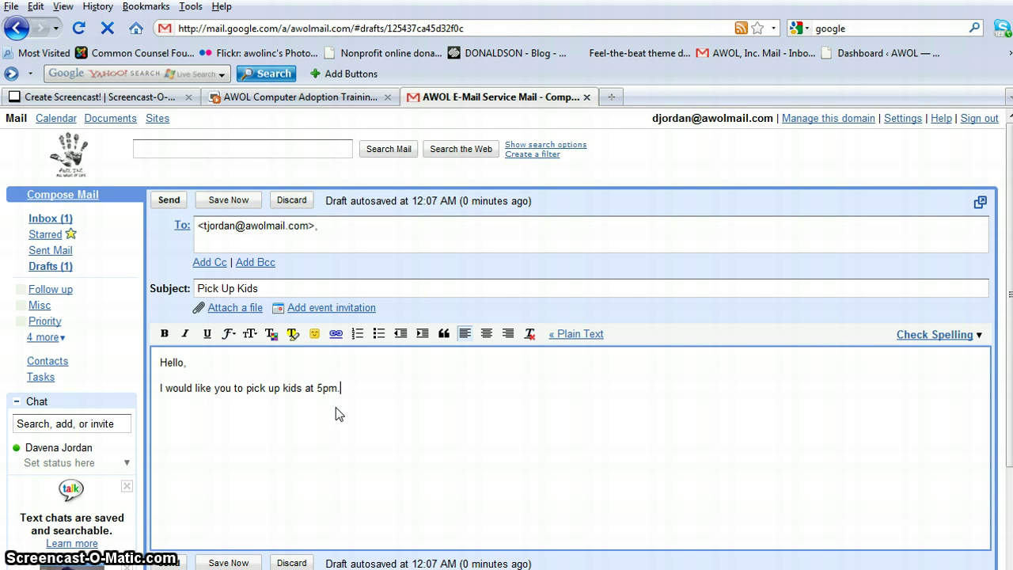
# Step: Send the finished Pick Up Kids message
pyautogui.click(169, 201)
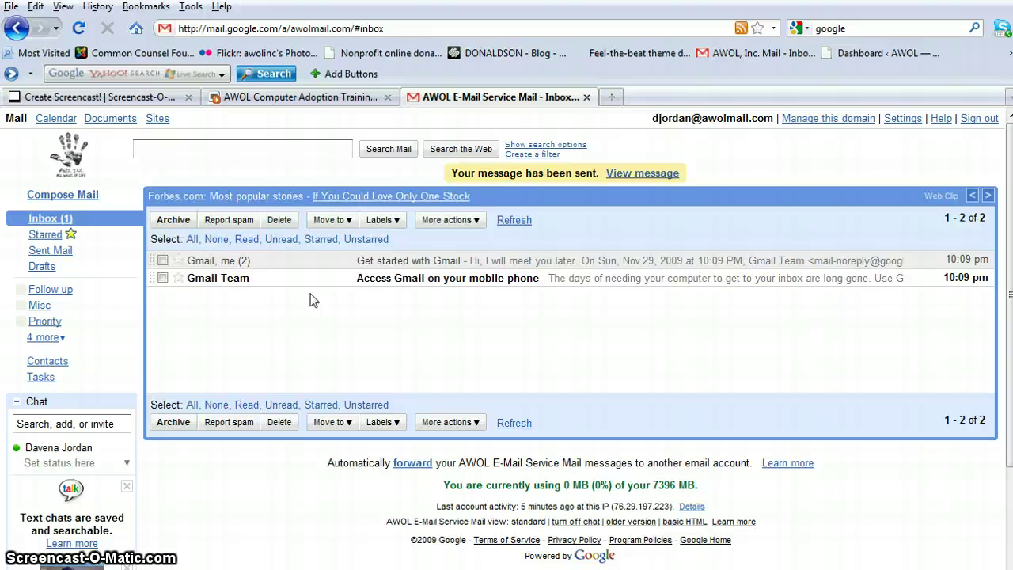
# Step: Open the sent message and expand its sender, recipient and date details
pyautogui.click(636, 173)
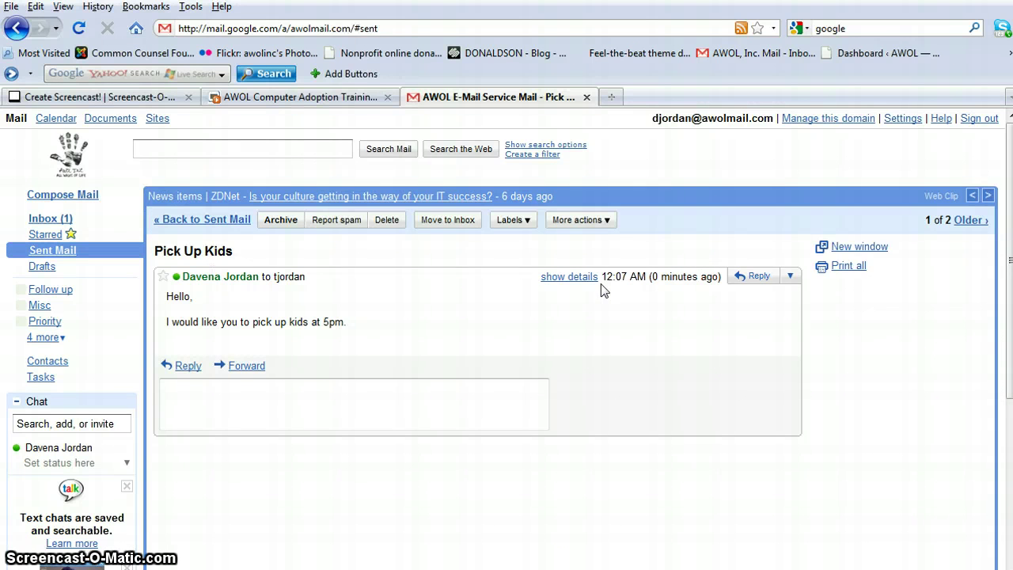
pyautogui.click(579, 277)
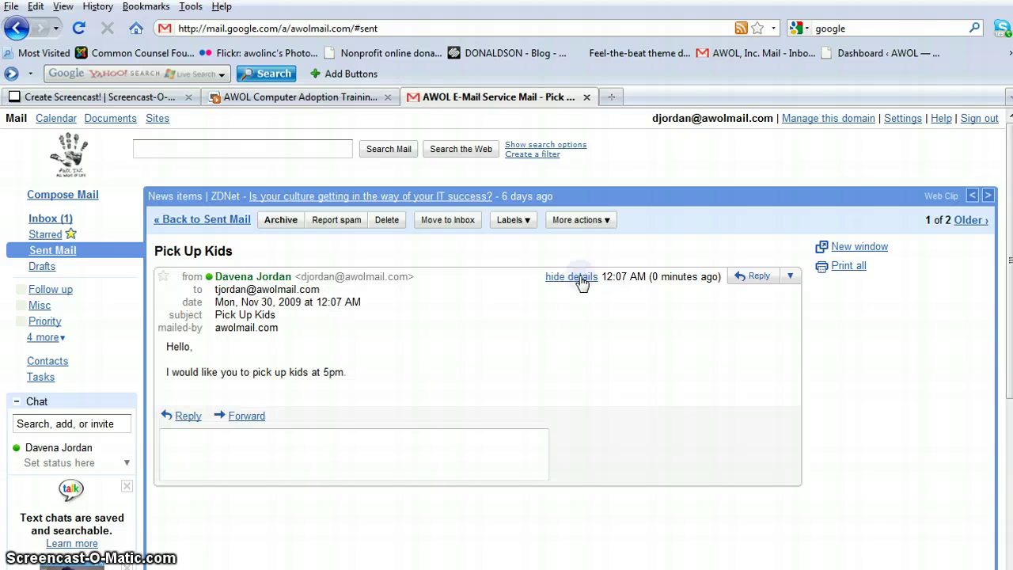